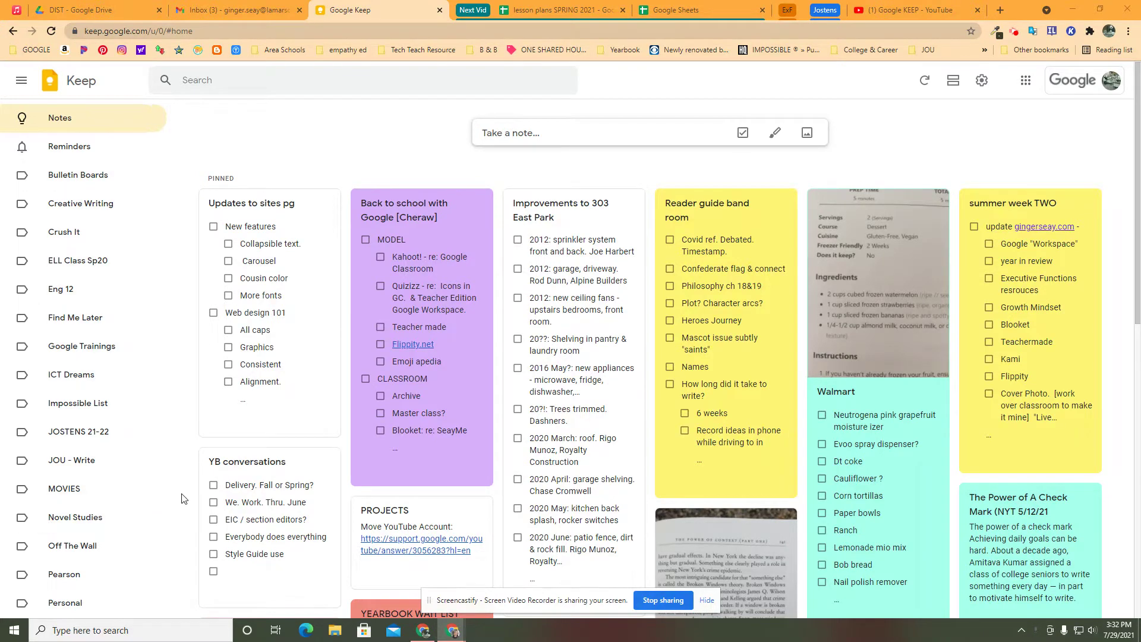
Open the Creative Writing label and scroll through its quotes, prompts and lesson links.
click(67, 210)
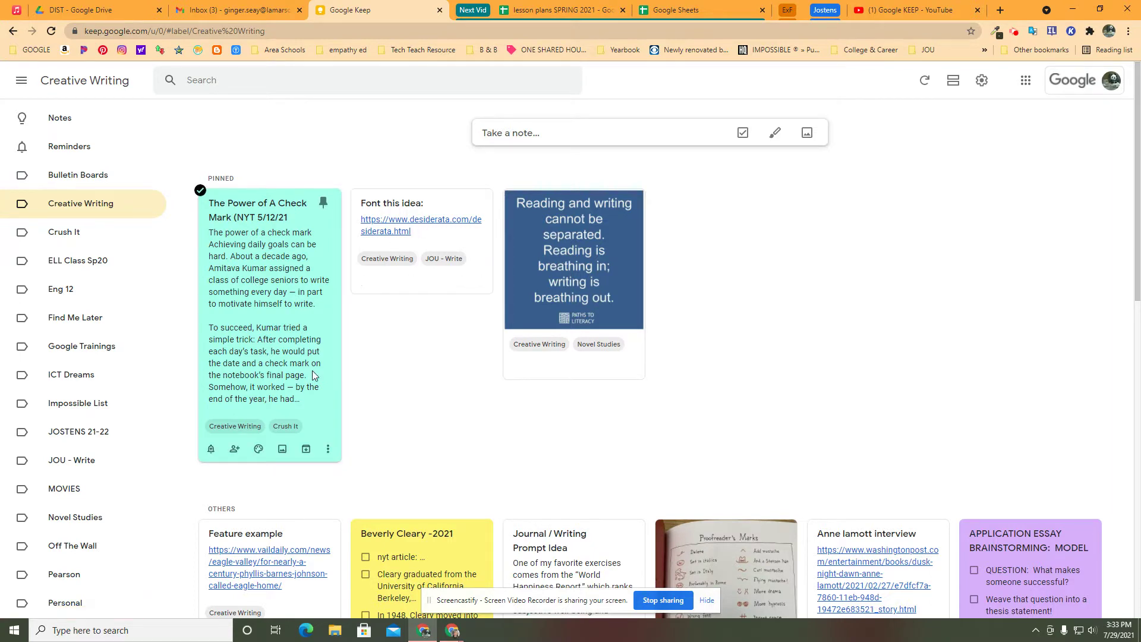
scroll(514, 424, down, 3)
scroll(515, 424, down, 3)
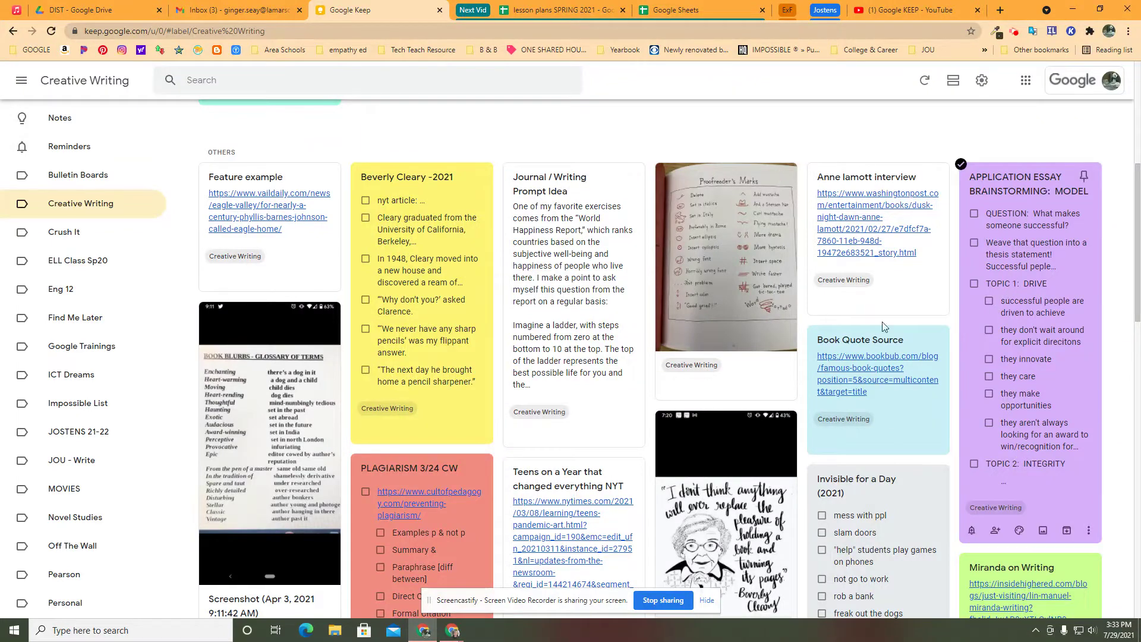
scroll(760, 423, down, 6)
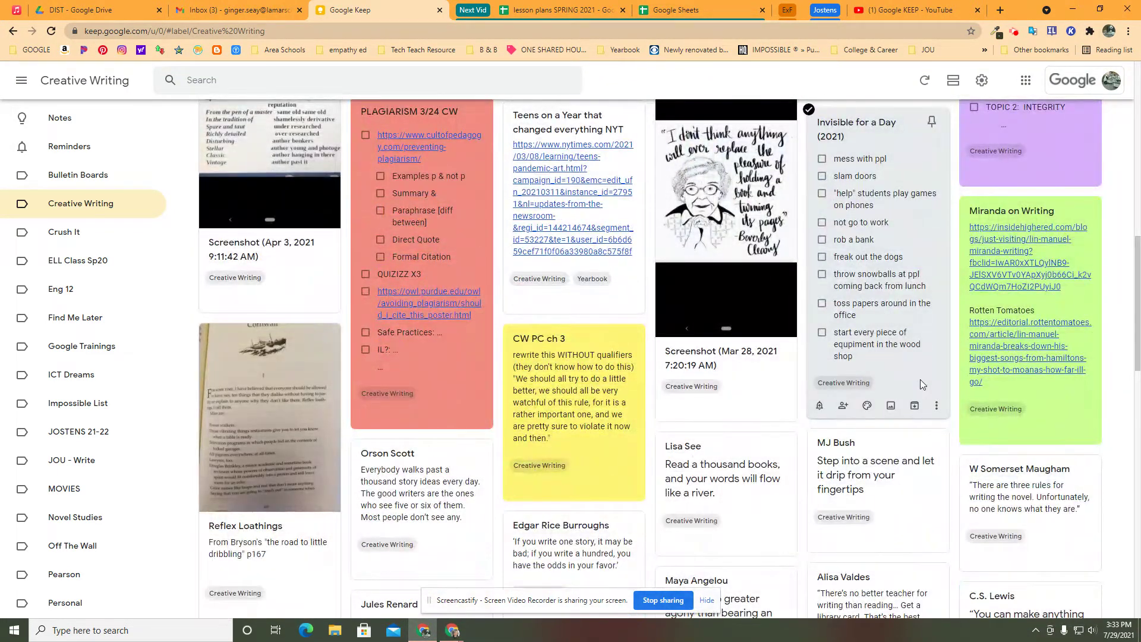
scroll(879, 386, down, 3)
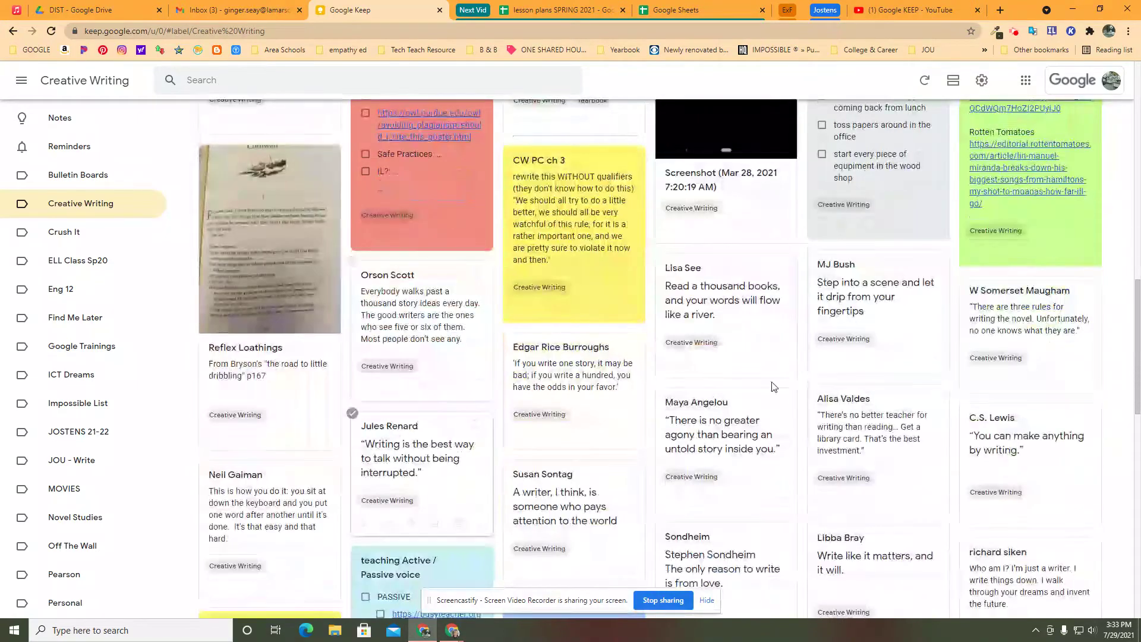
scroll(724, 415, down, 5)
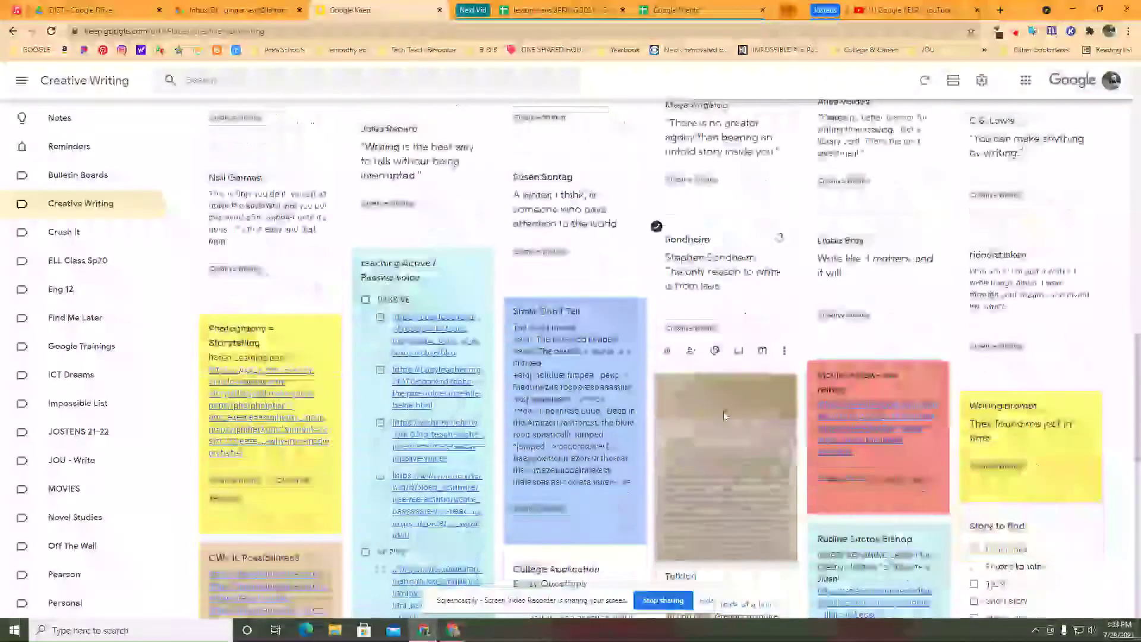
scroll(722, 411, down, 2)
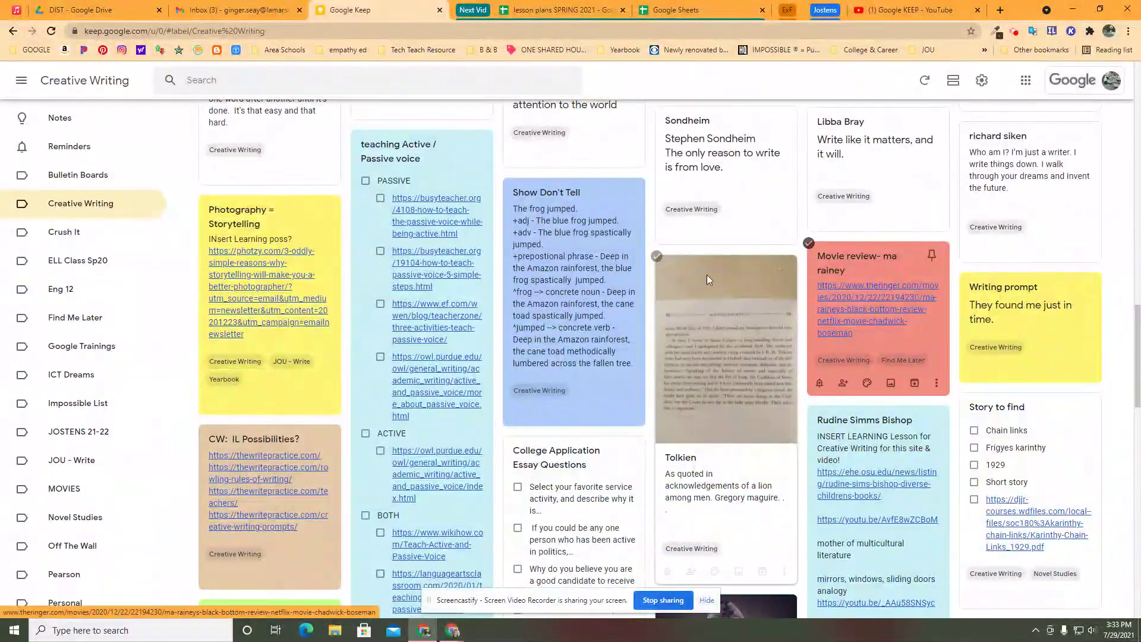
click(550, 190)
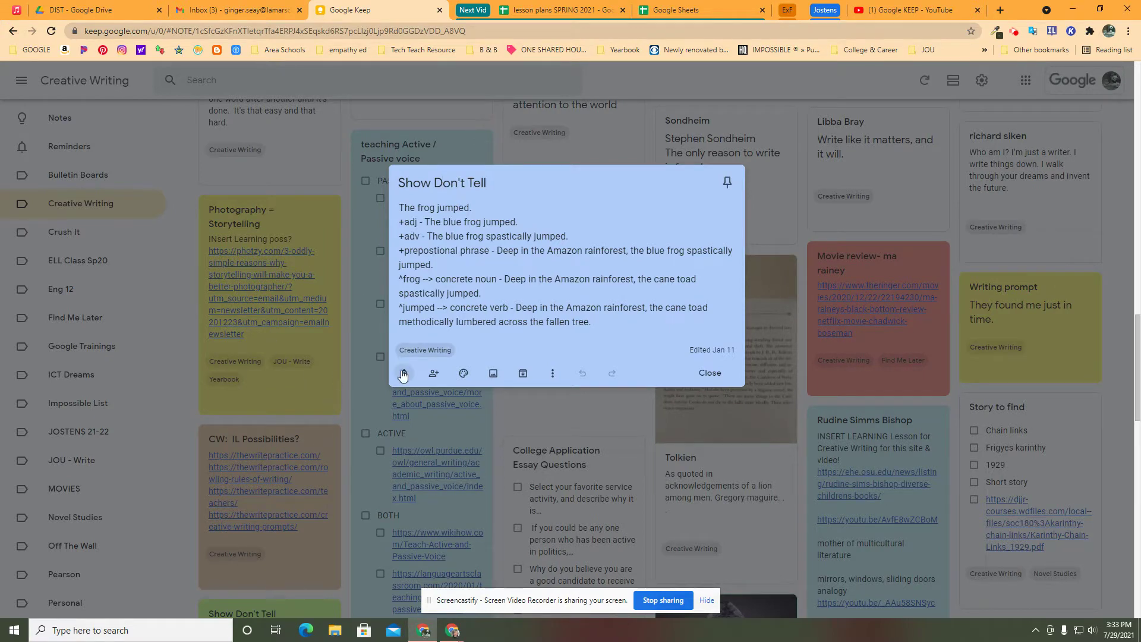
mouse_move(426, 356)
click(557, 377)
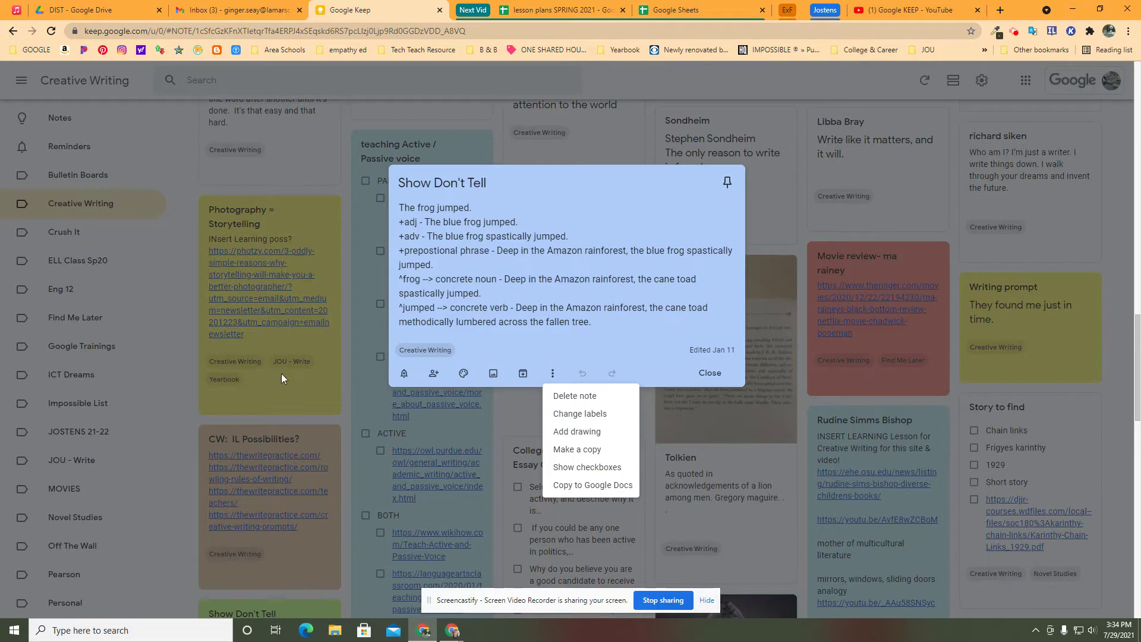
click(709, 373)
click(710, 372)
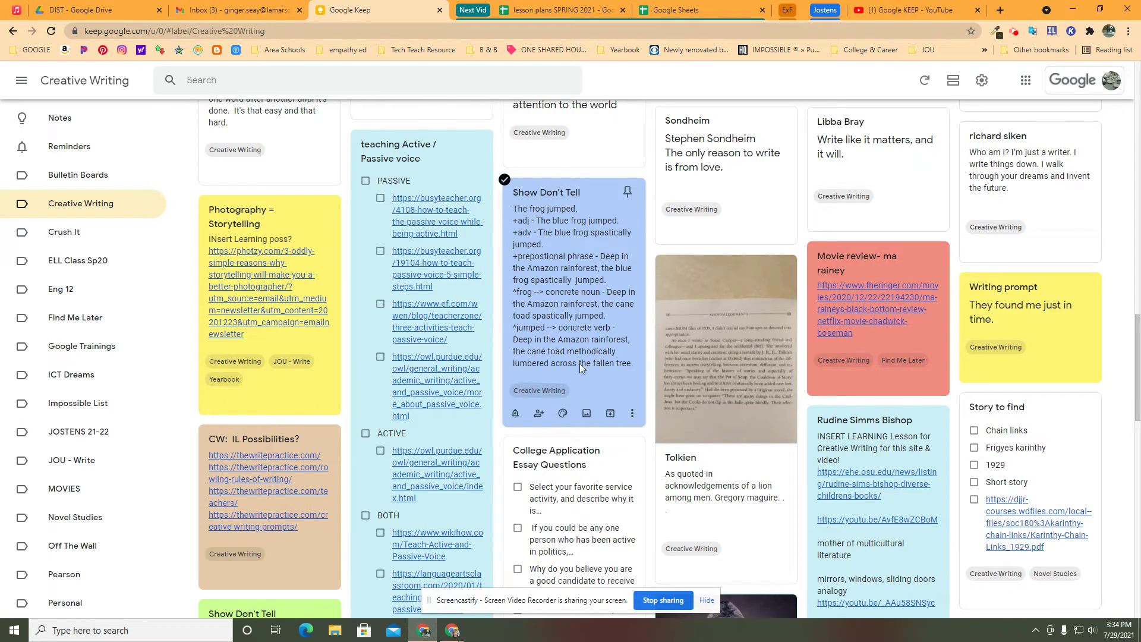
Browse the Find Me Later label's notes, then switch to the JOSTENS 21-22 label.
scroll(581, 367, down, 20)
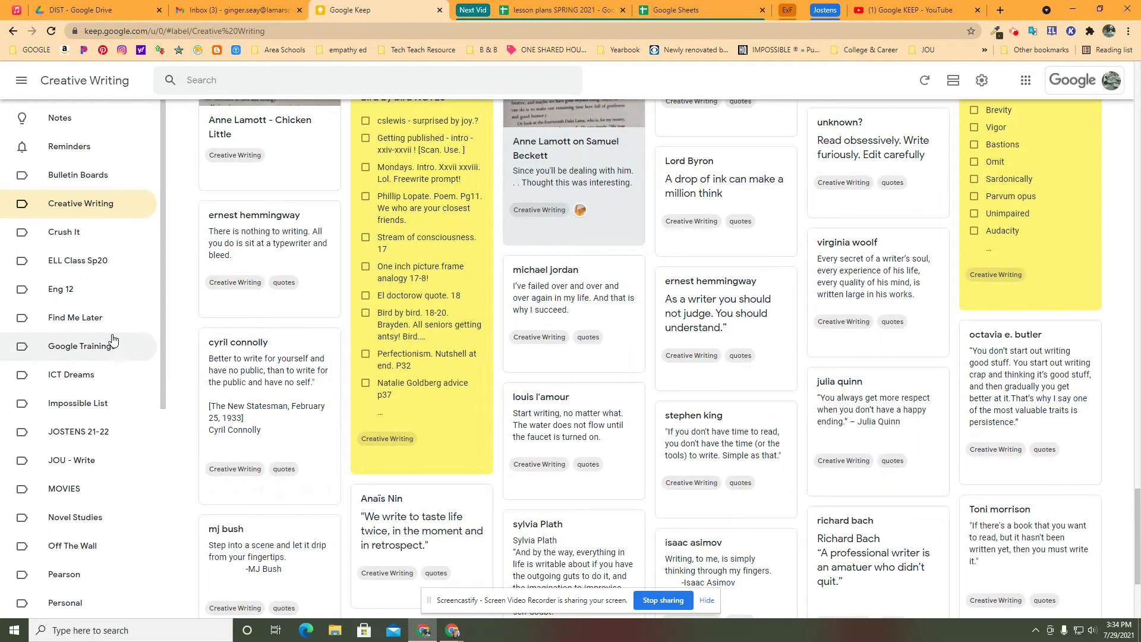
click(64, 323)
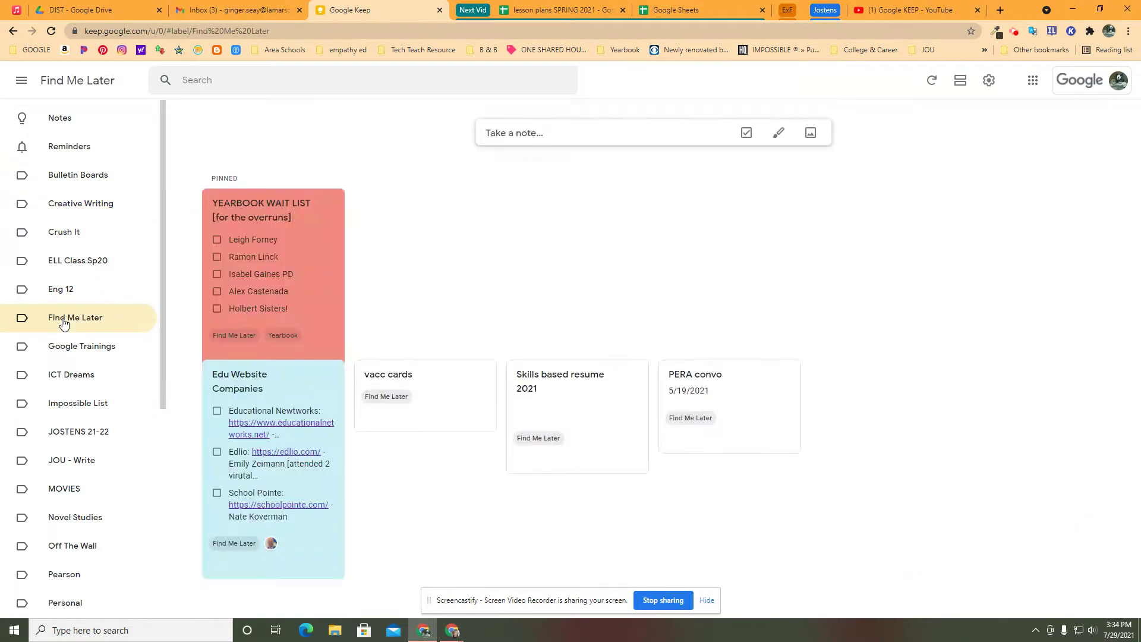
scroll(603, 335, down, 10)
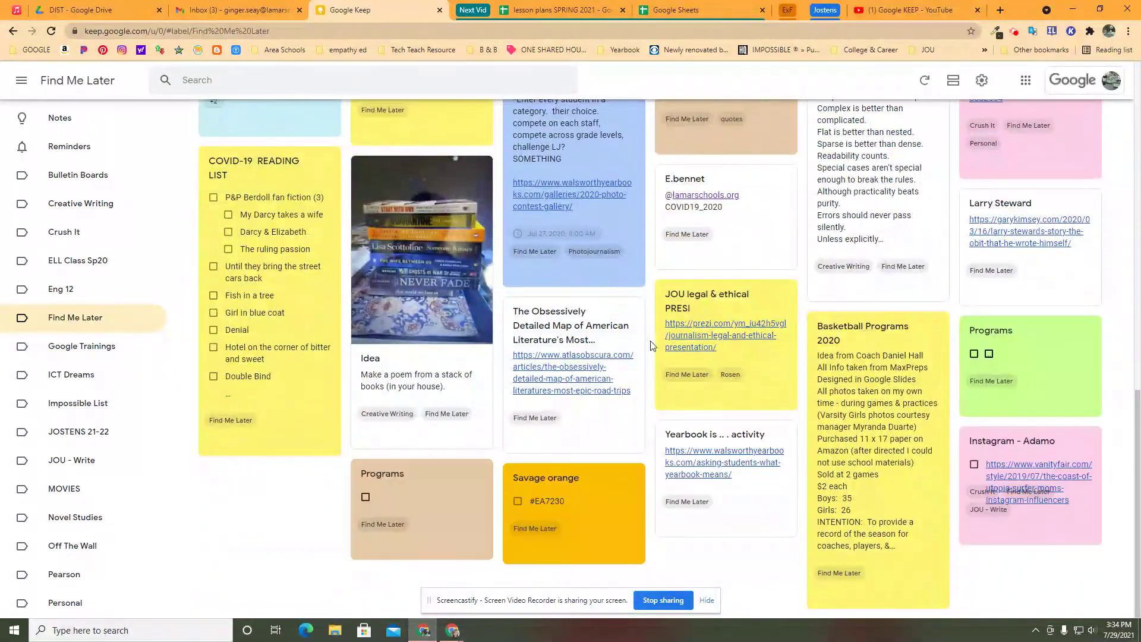
scroll(652, 345, up, 15)
click(53, 439)
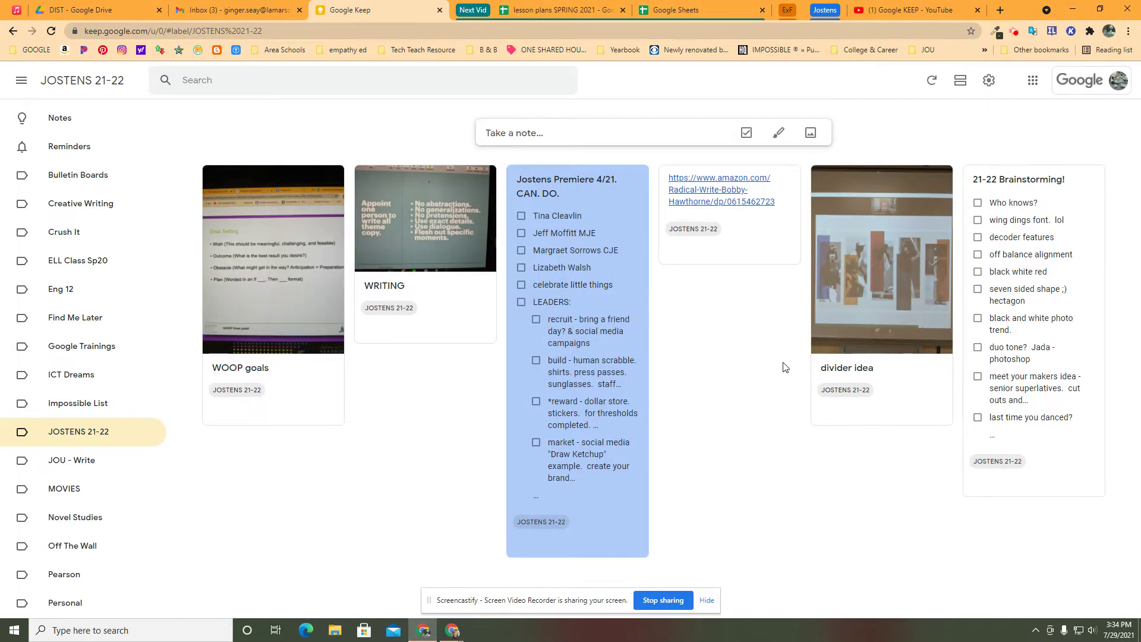
Switch to the JOU - Write label and open its SEAY WRITING TIPS note.
click(56, 458)
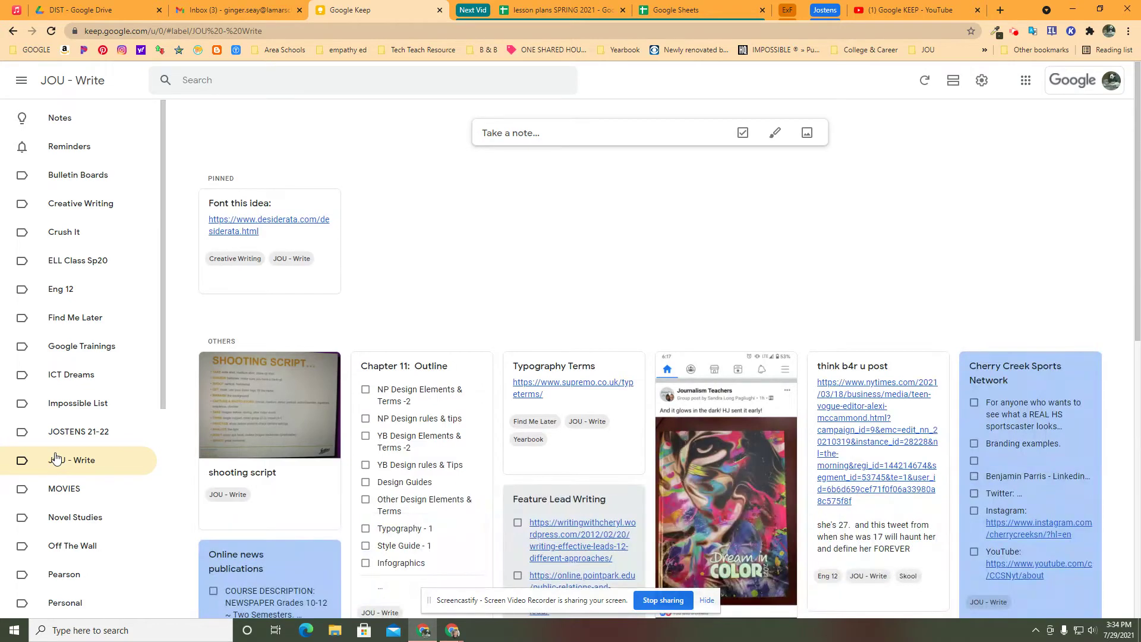
scroll(640, 440, down, 9)
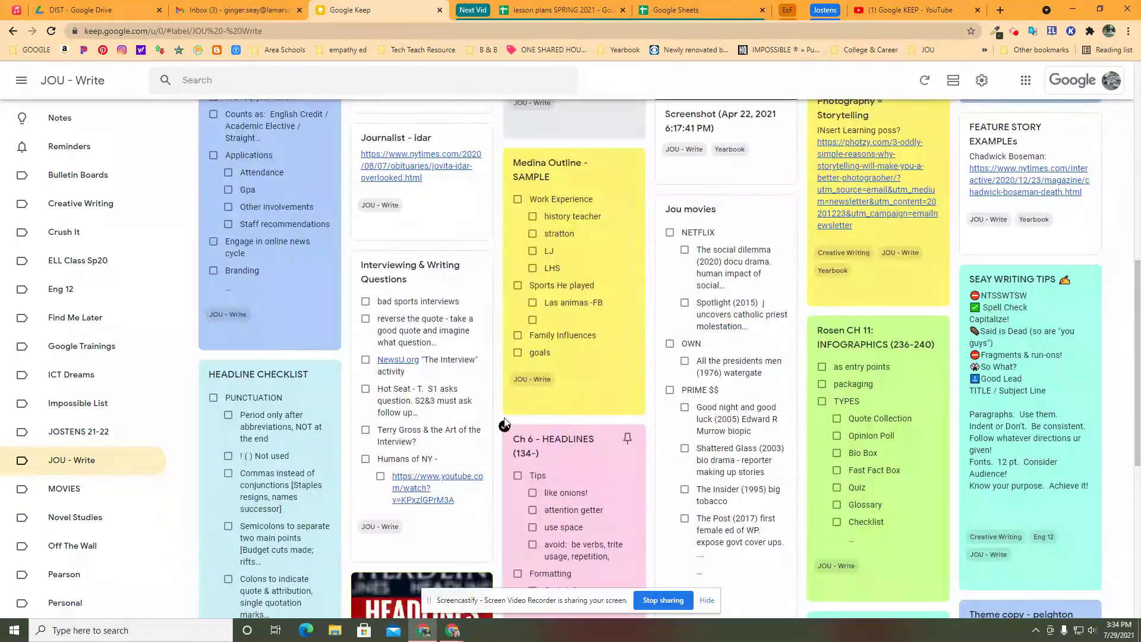
scroll(524, 305, up, 6)
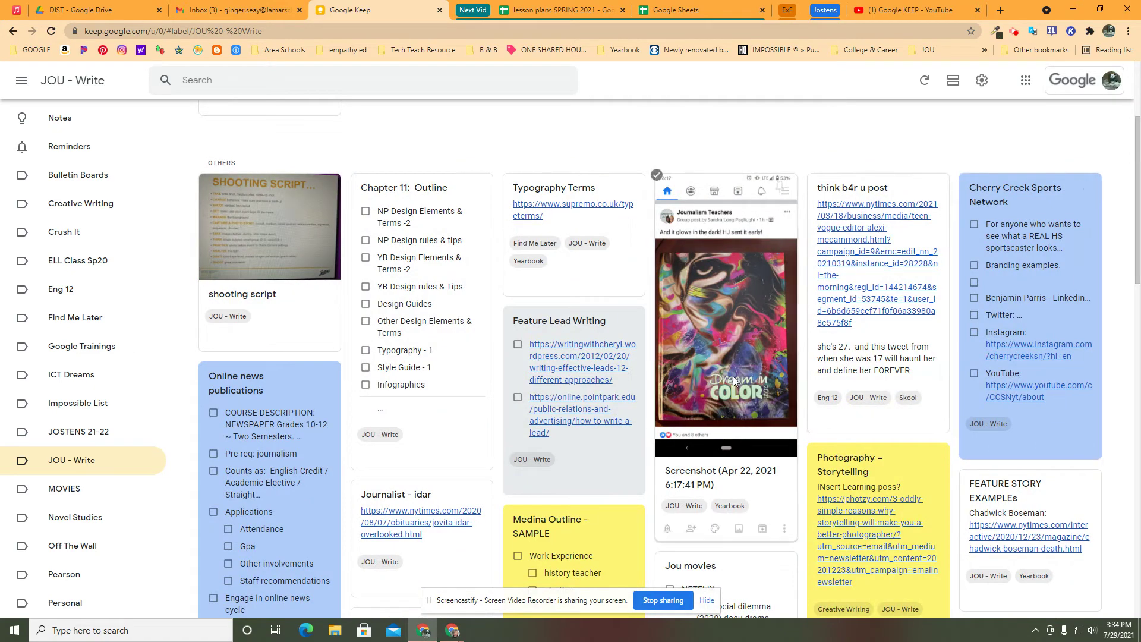
scroll(733, 376, down, 4)
scroll(1017, 280, down, 3)
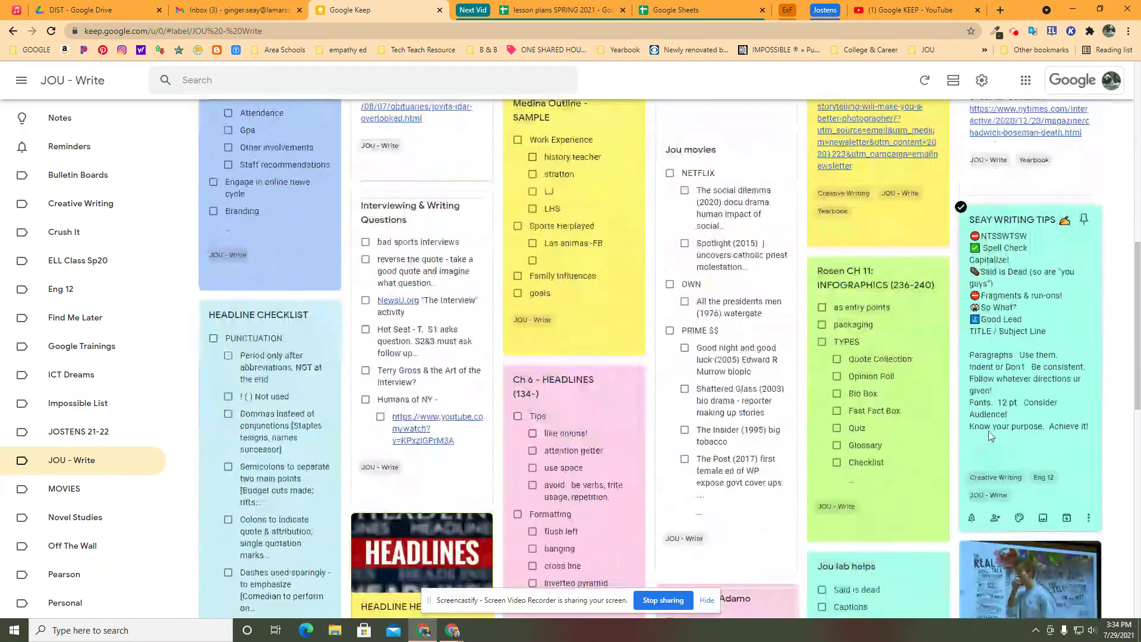
click(1025, 221)
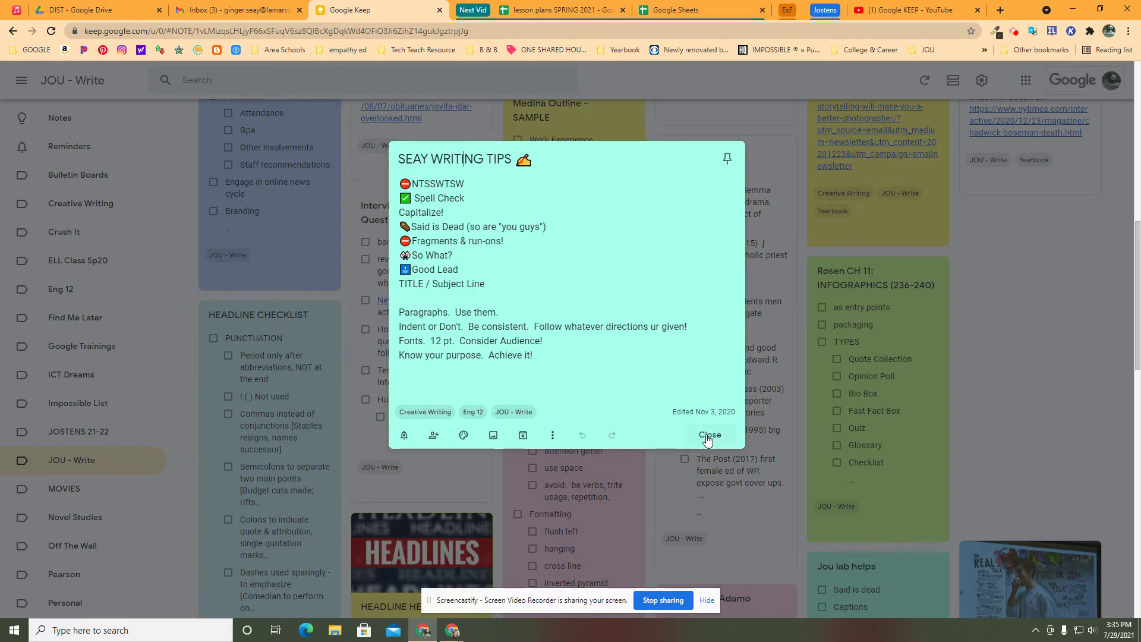
Close the SEAY WRITING TIPS note and start a new note with a placeholder title.
click(707, 436)
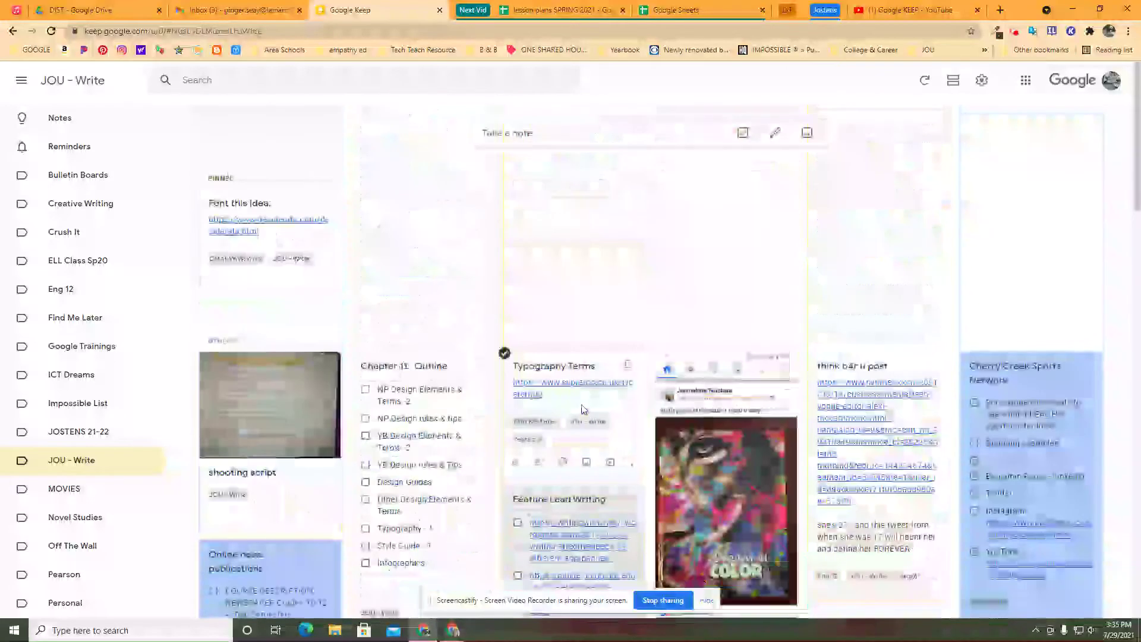
click(564, 133)
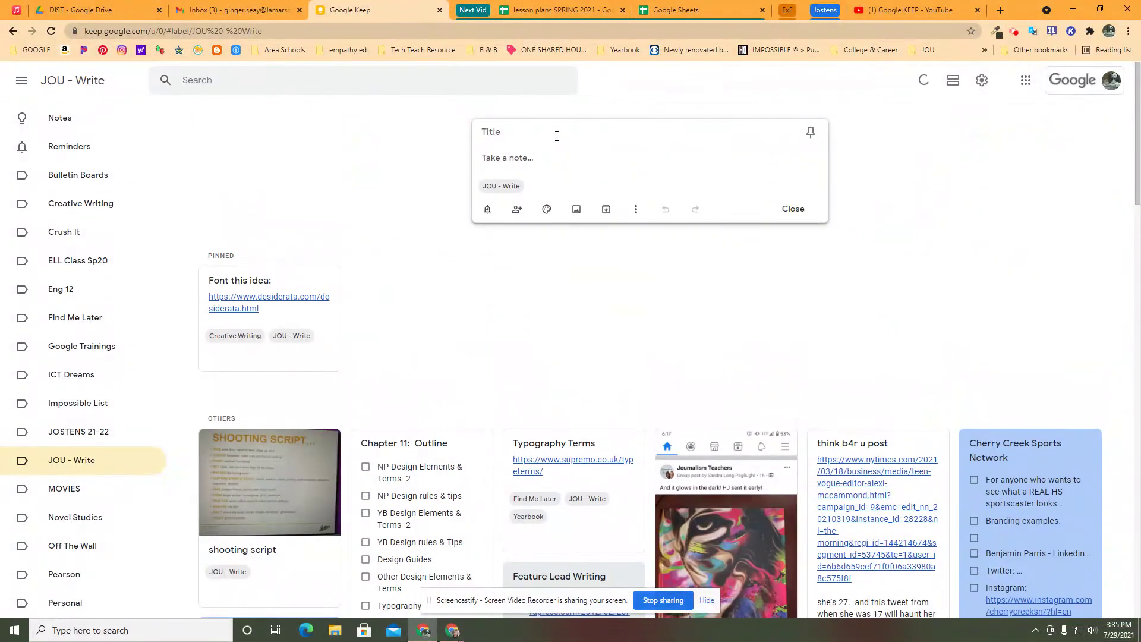
click(524, 138)
text(lrqitoqijweogfiwa)
Fill the new note's body with two lines of placeholder text.
click(492, 153)
text(awrltjq3w;jf)
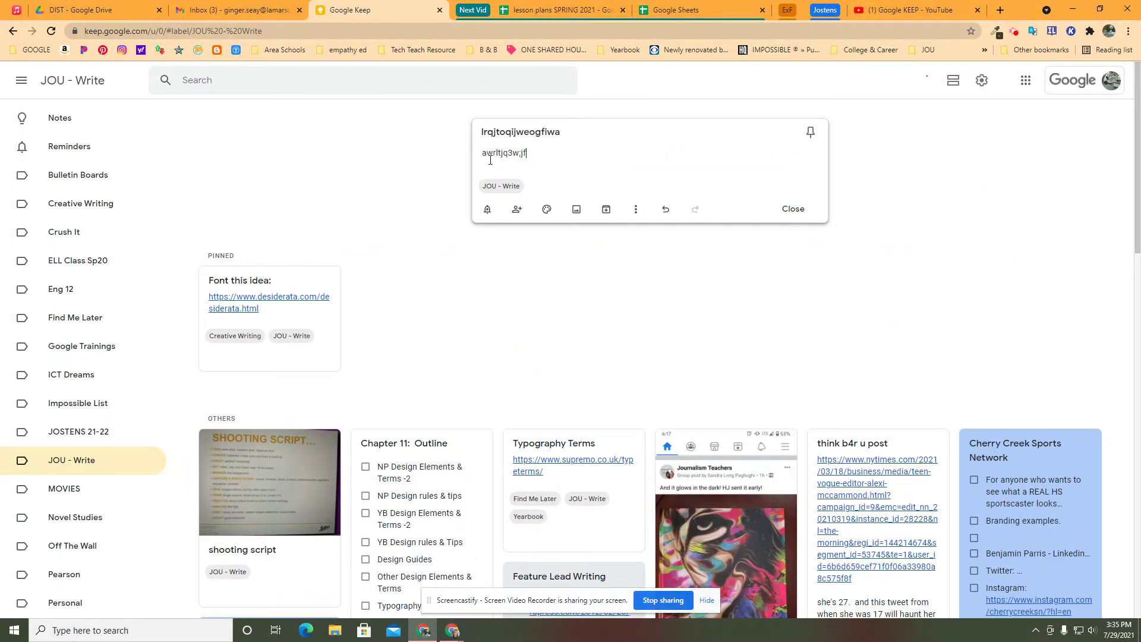
key(Return)
text(wrltjq3w;jf wtjqa4jhtoiqw24ef)
mouse_move(498, 195)
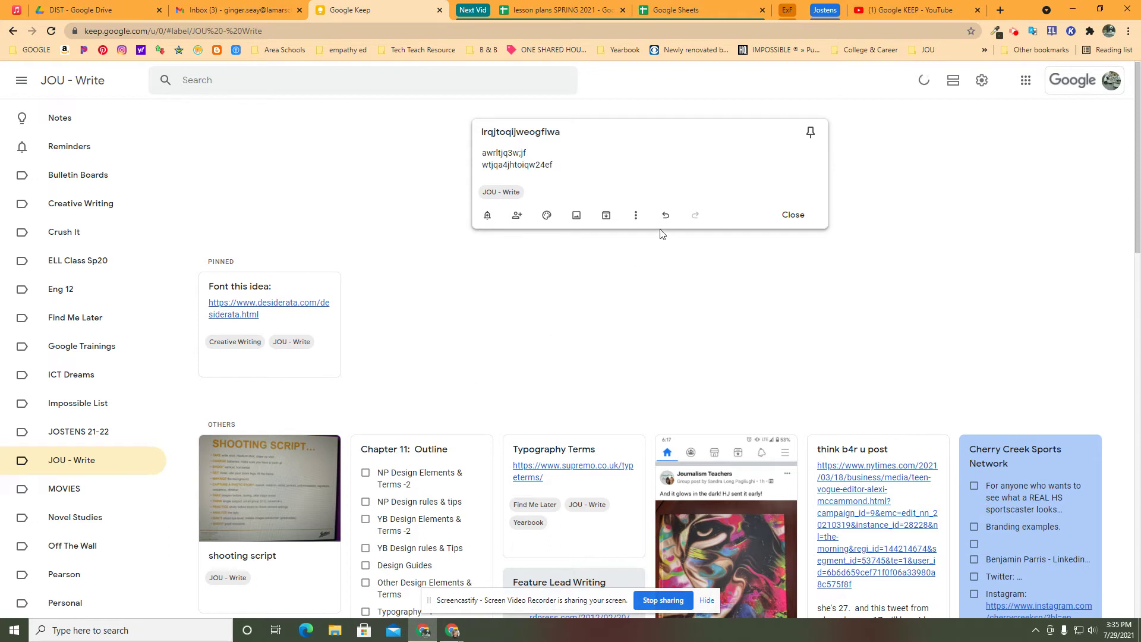
Create a 'demo' label, apply it to the test note, and view the demo label's notes.
click(635, 215)
click(649, 256)
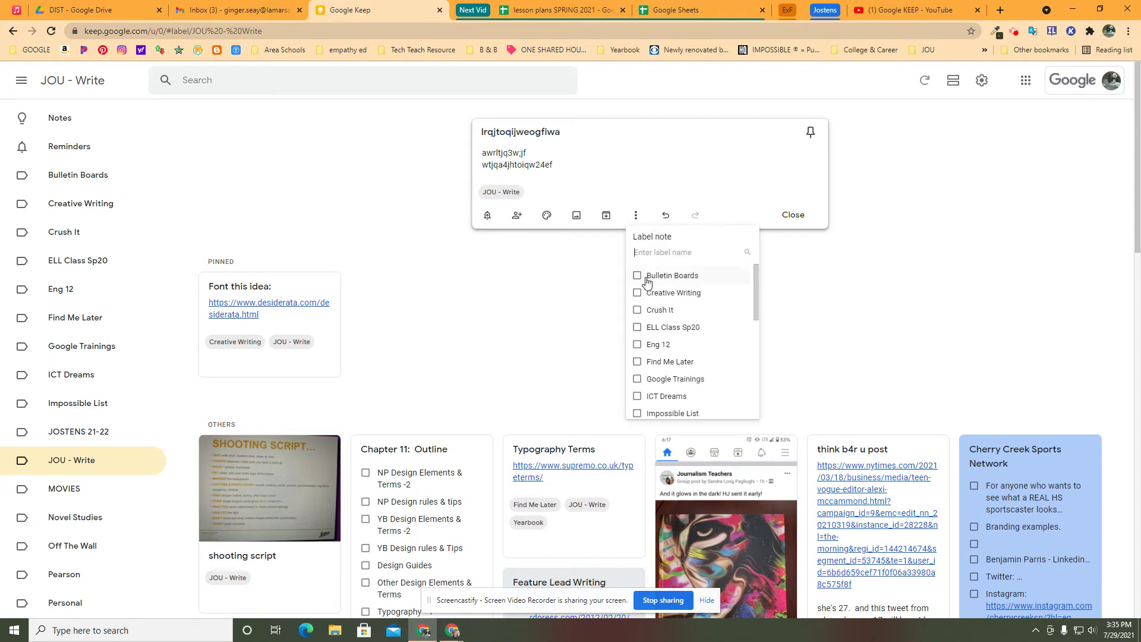
scroll(647, 327, down, 5)
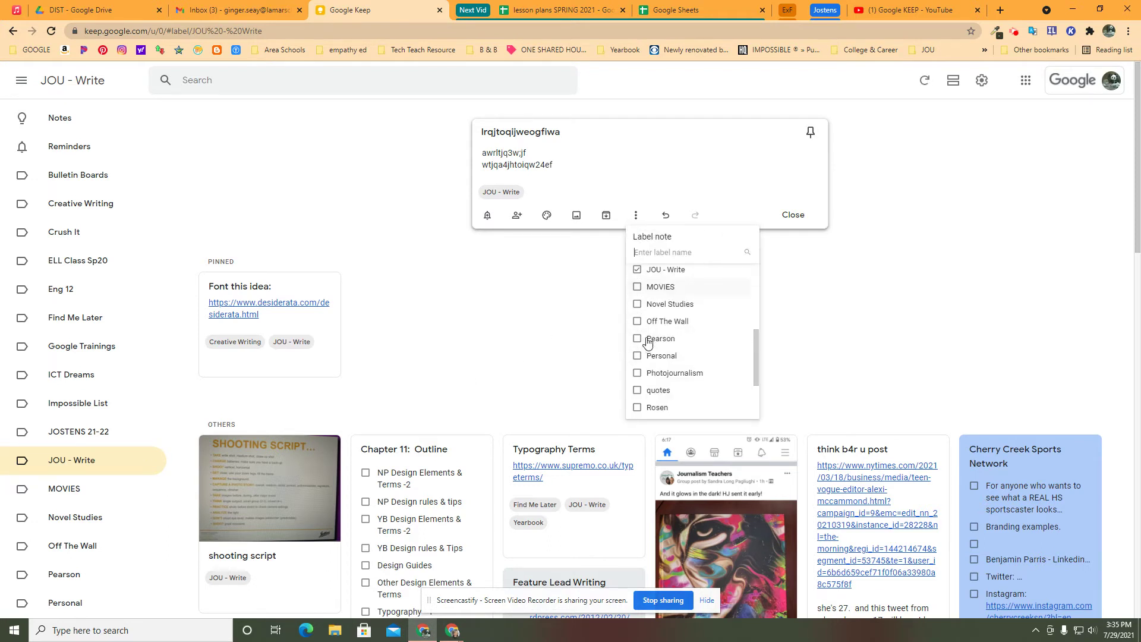
scroll(655, 407, up, 5)
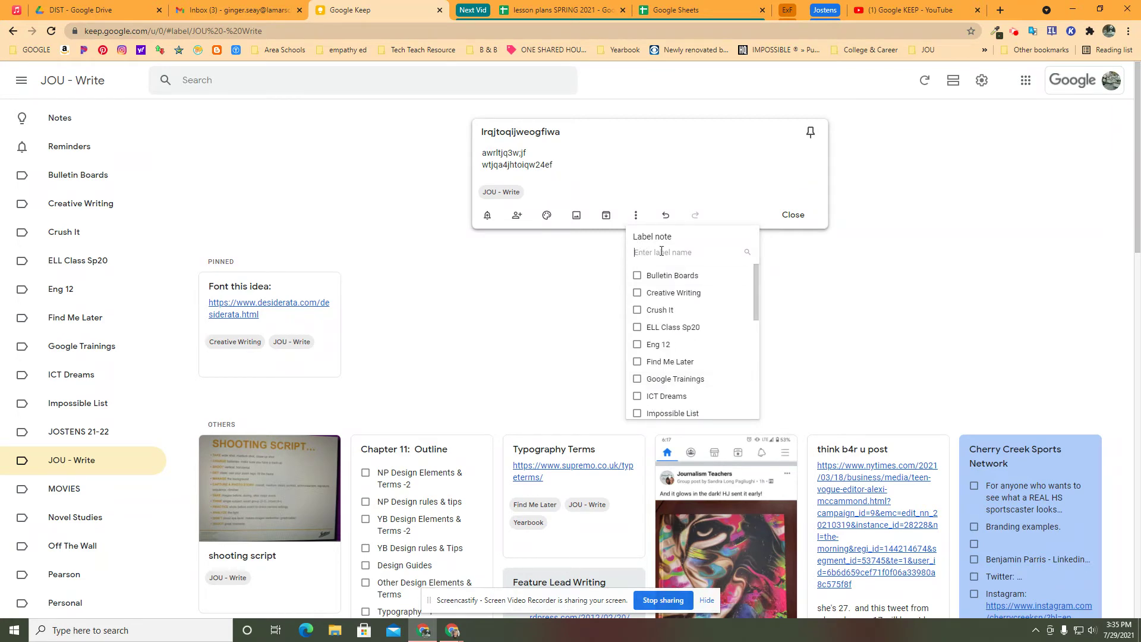
text(demo)
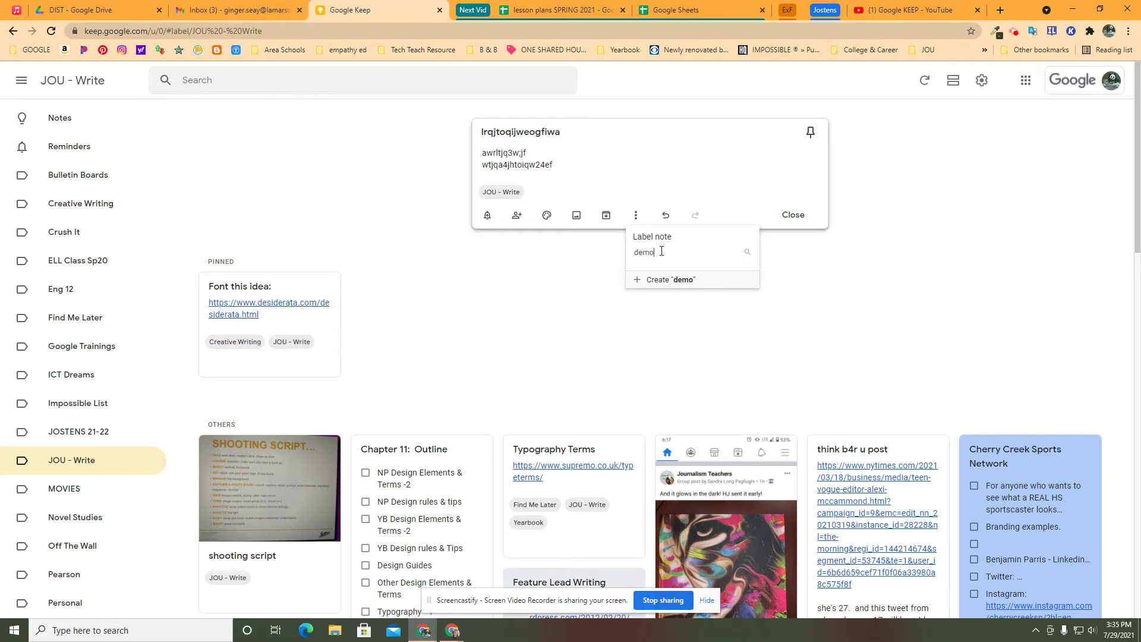
key(Return)
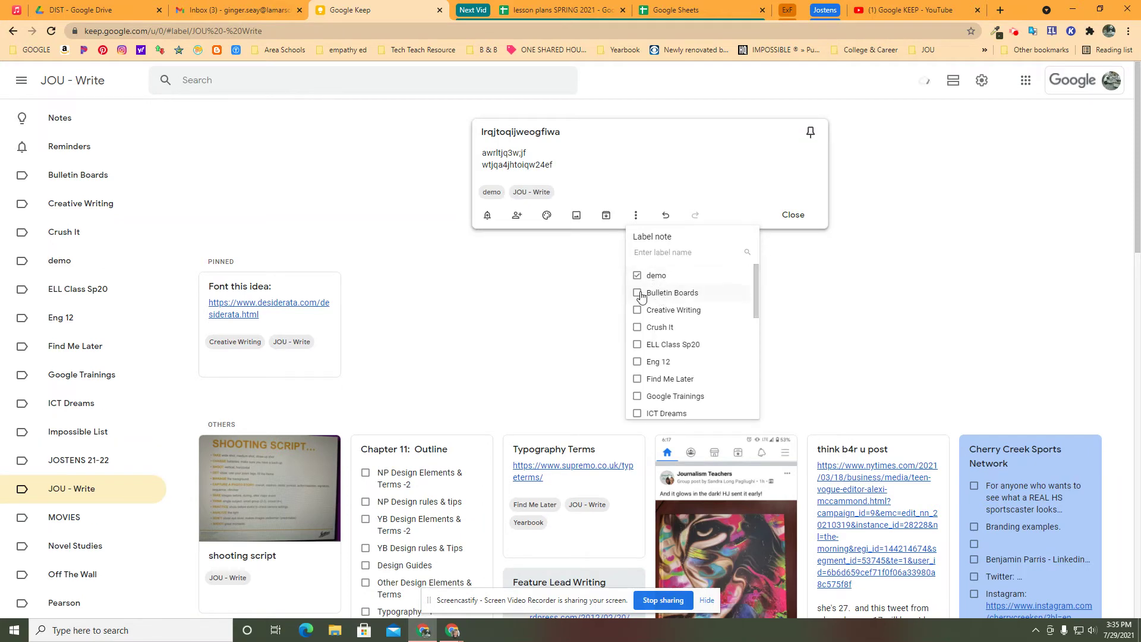
click(60, 264)
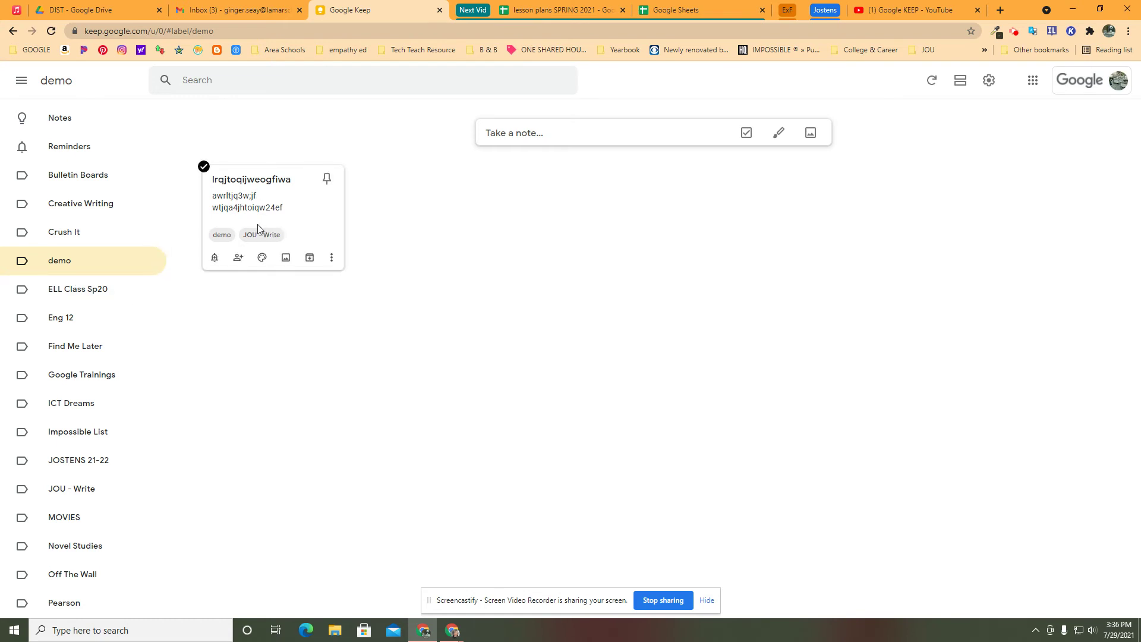
mouse_move(308, 262)
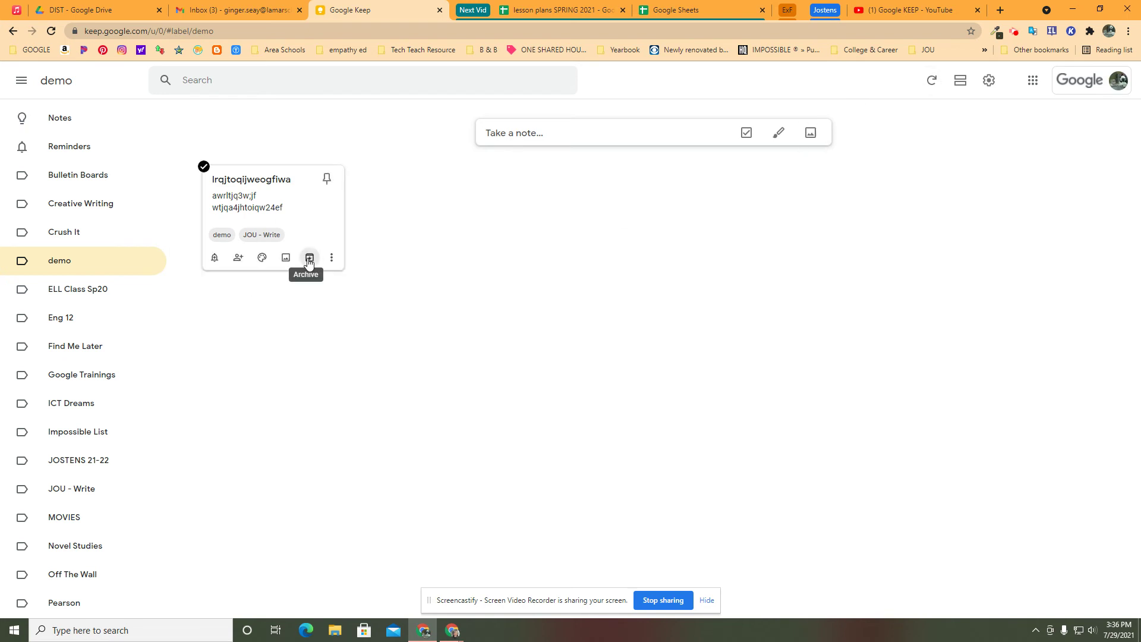